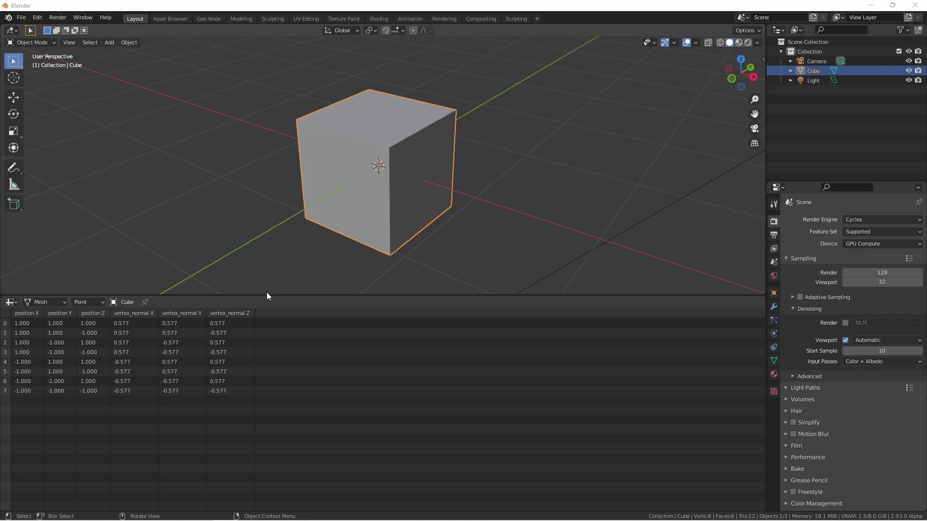
Step: Turn the bottom area into a Spreadsheet listing the cube's 8 vertex positions and normals
left_click(13, 302)
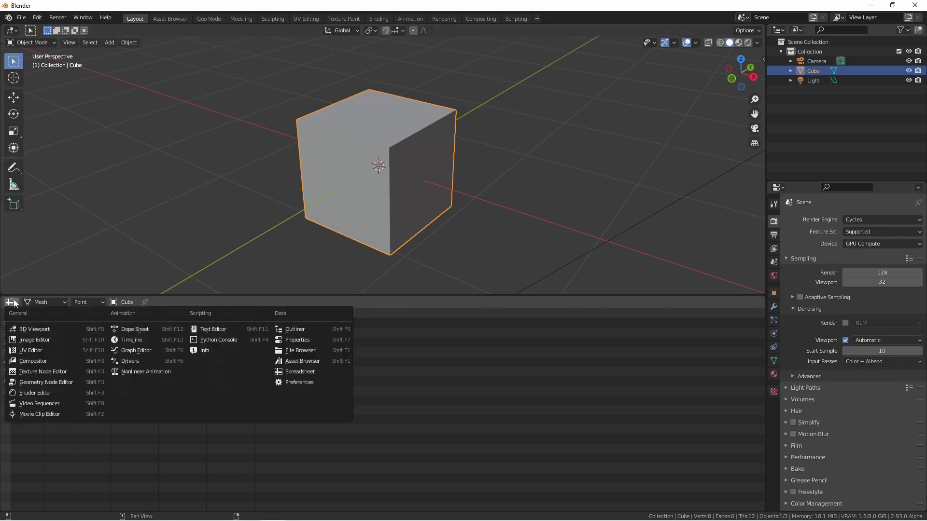
left_click(312, 376)
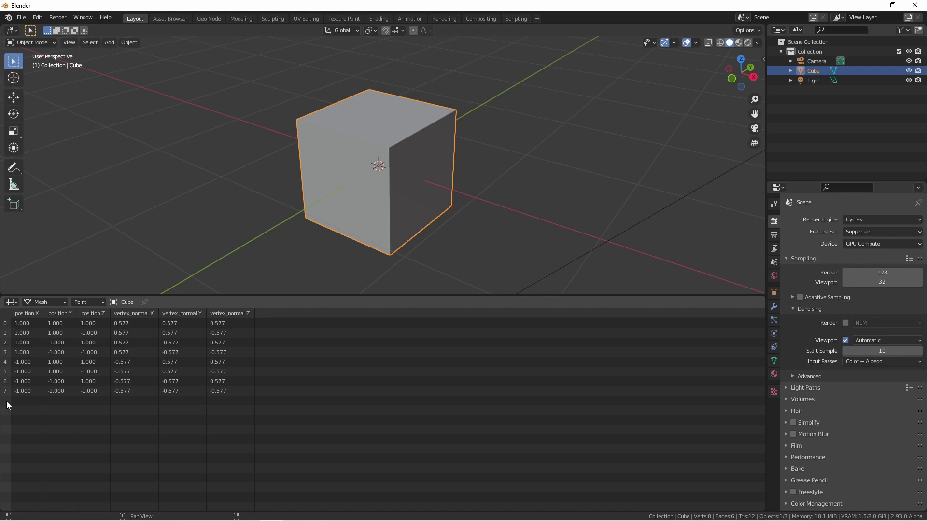
Step: Show the cube's Edge domain rows in the spreadsheet, toggling Edit Mode on and off
left_click(88, 302)
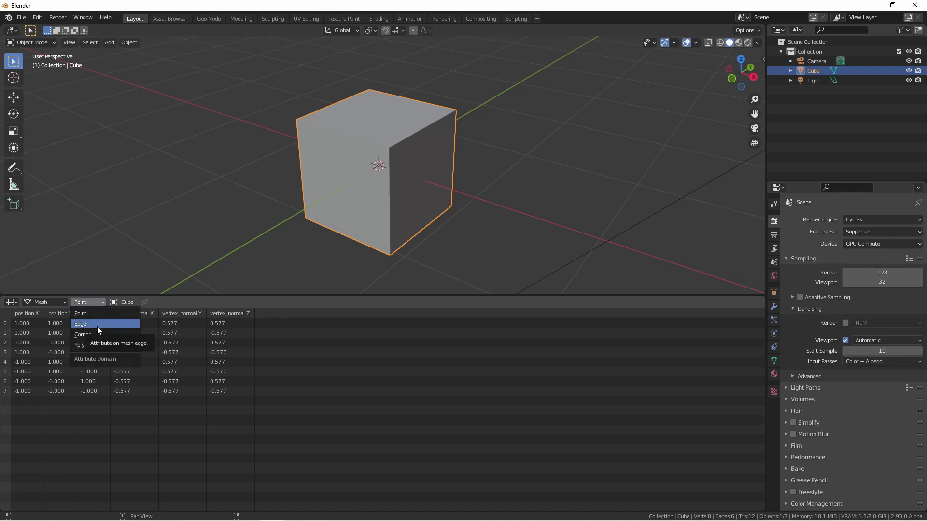
left_click(97, 326)
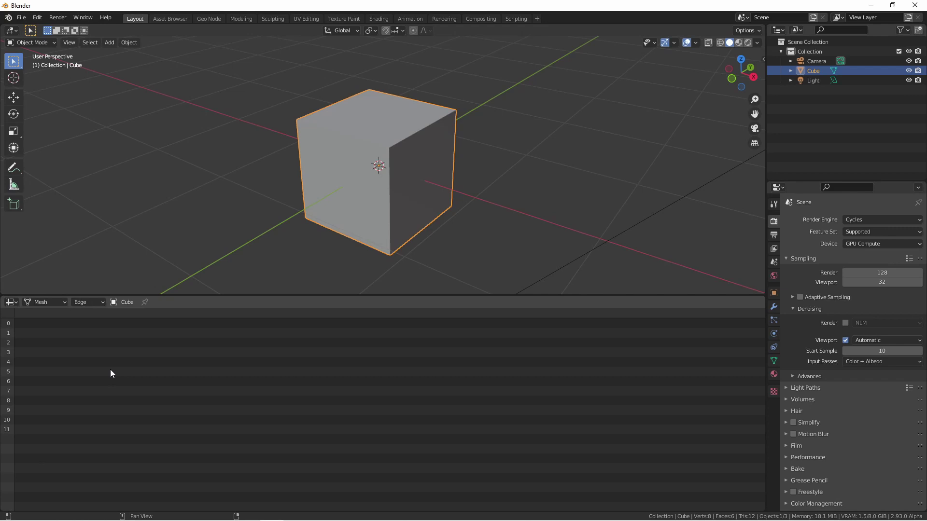
key("Tab")
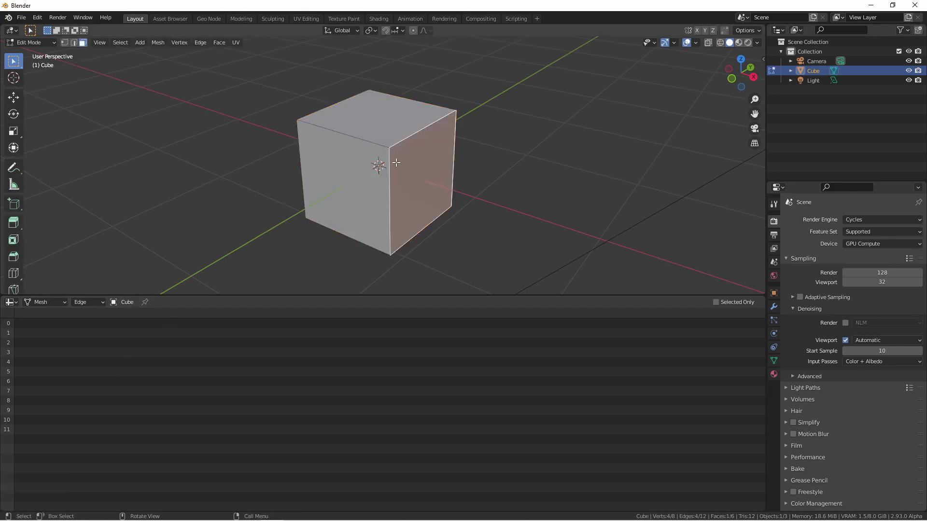
key("Tab")
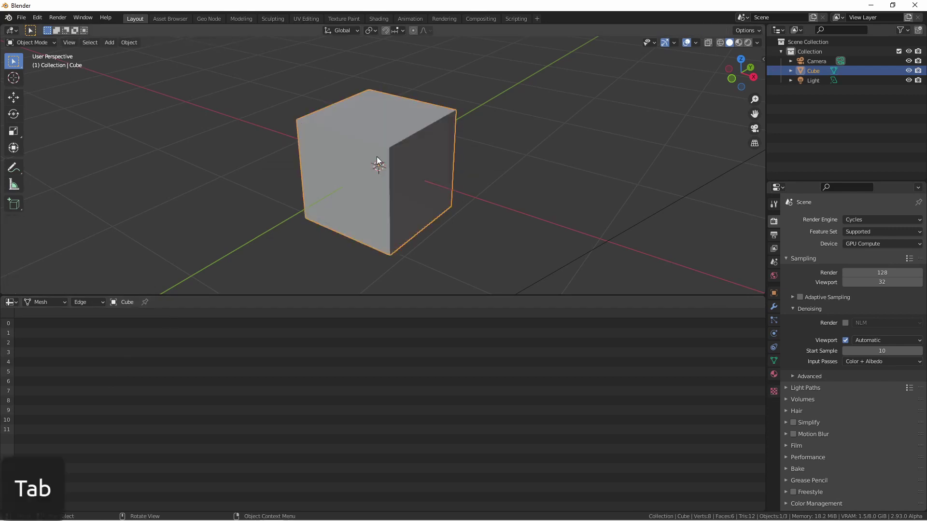
Step: Switch the spreadsheet to the Corner domain's UVMap values and enter Edit Mode
left_click(88, 302)
left_click(85, 335)
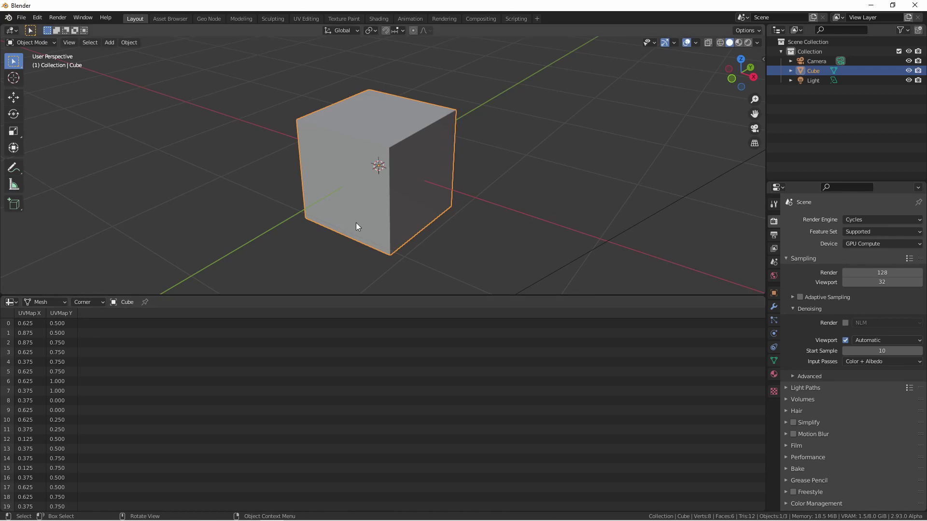
key("Tab")
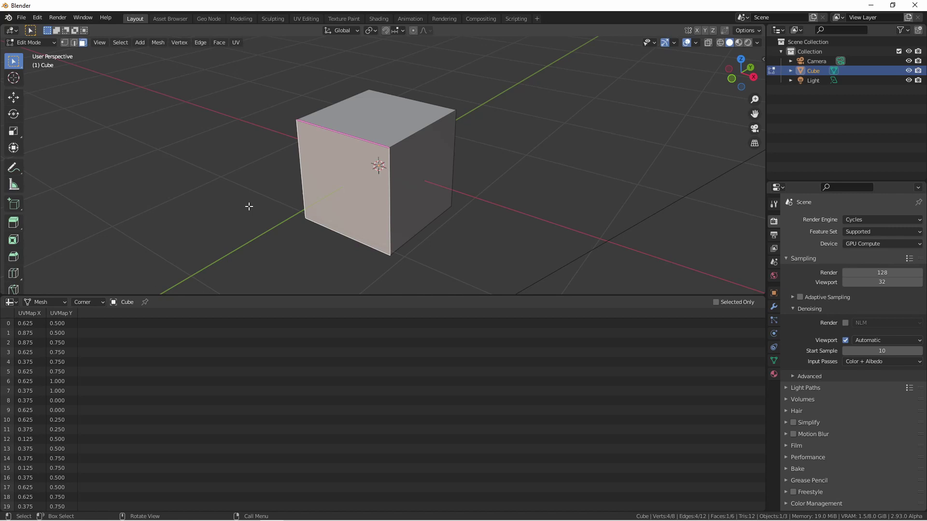
left_click(87, 302)
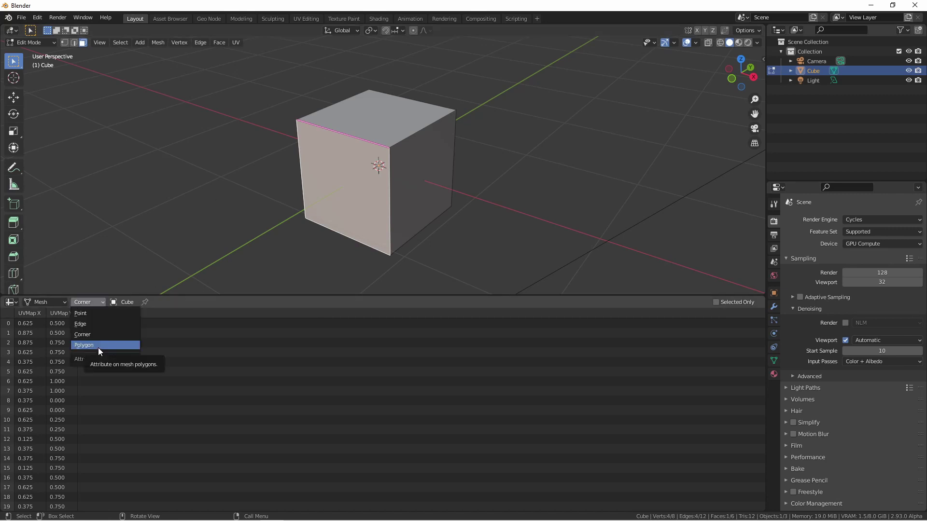
Step: Show the Polygon domain, switch to vertex select mode, then view the Edge rows
left_click(98, 345)
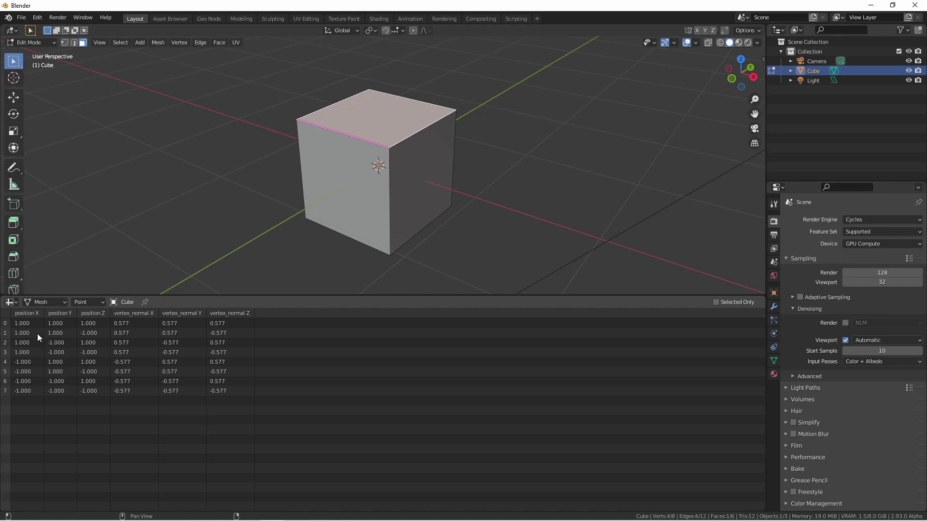
key("1")
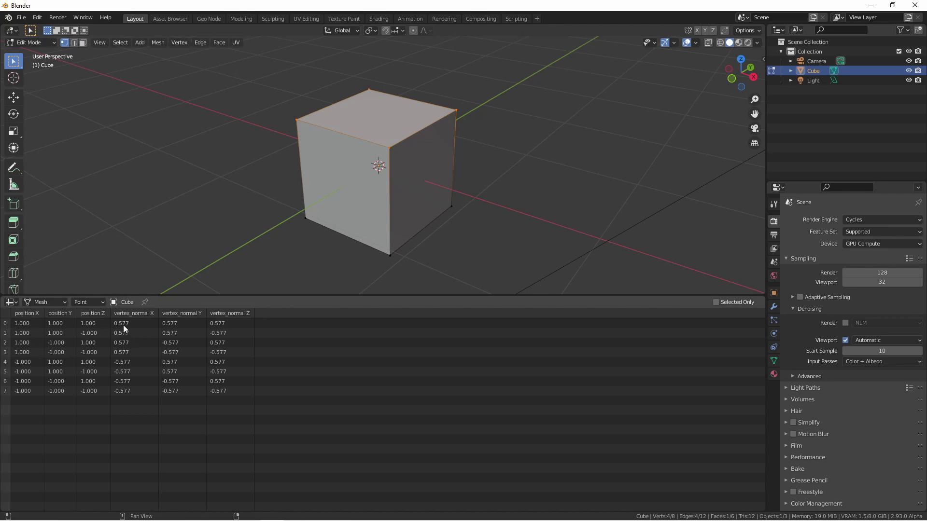
left_click(88, 302)
left_click(87, 313)
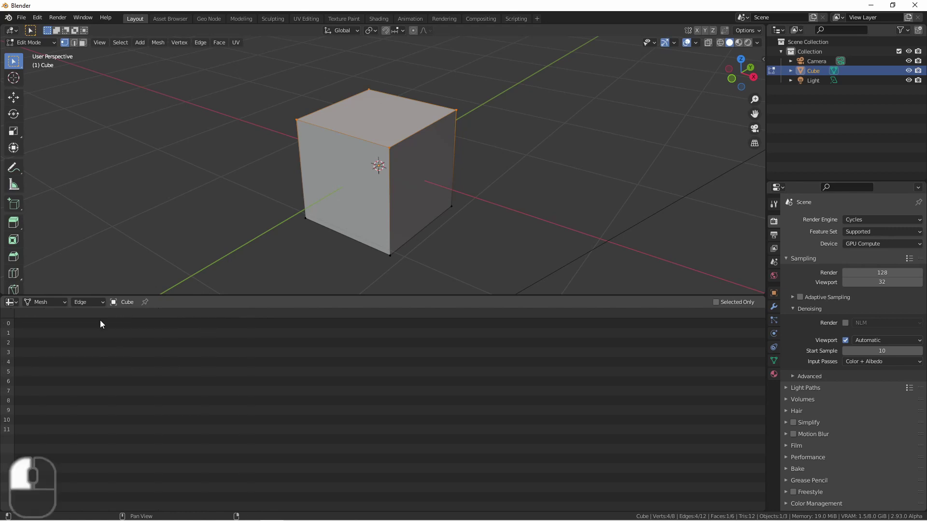
Step: Cycle to Corner UVMap values, then back to Polygon material_index and shade_smooth
left_click(91, 300)
left_click(102, 332)
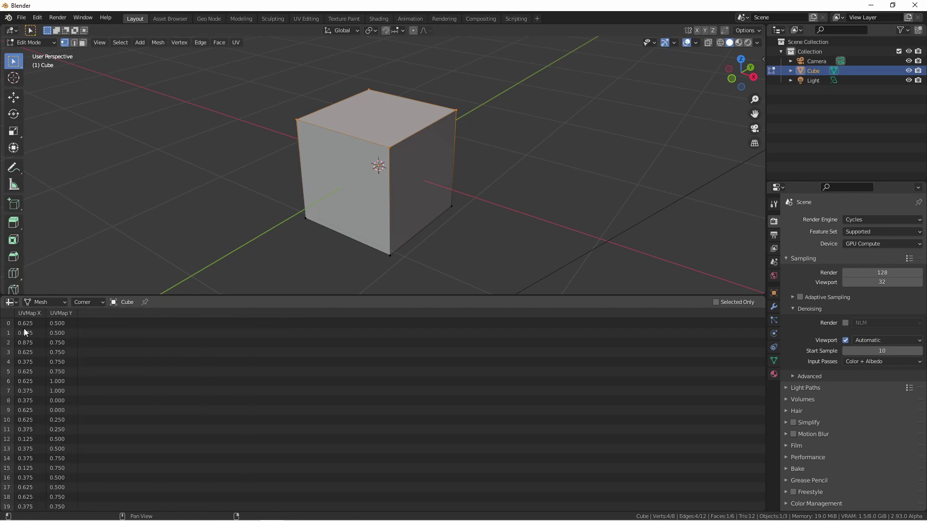
left_click(88, 301)
left_click(90, 323)
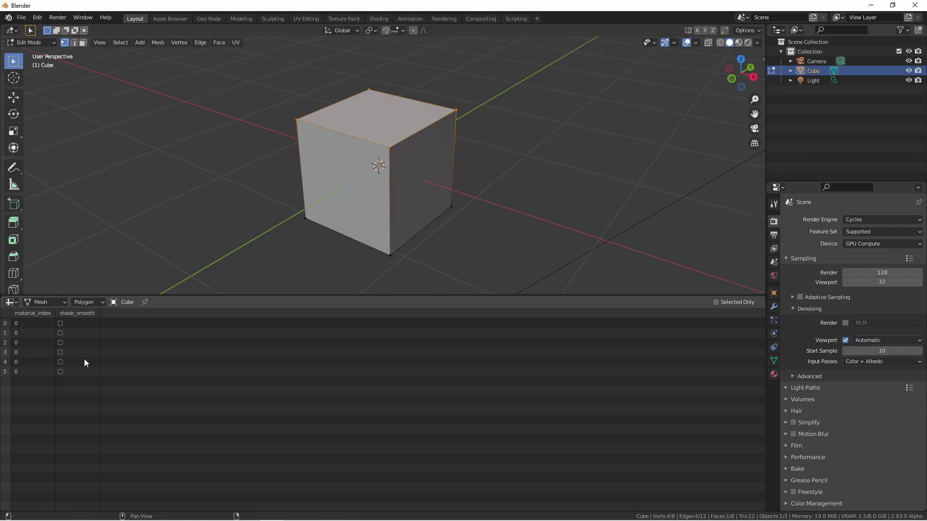
Step: Add a second material slot with new Material.001 and assign it to the selected face
left_click(774, 374)
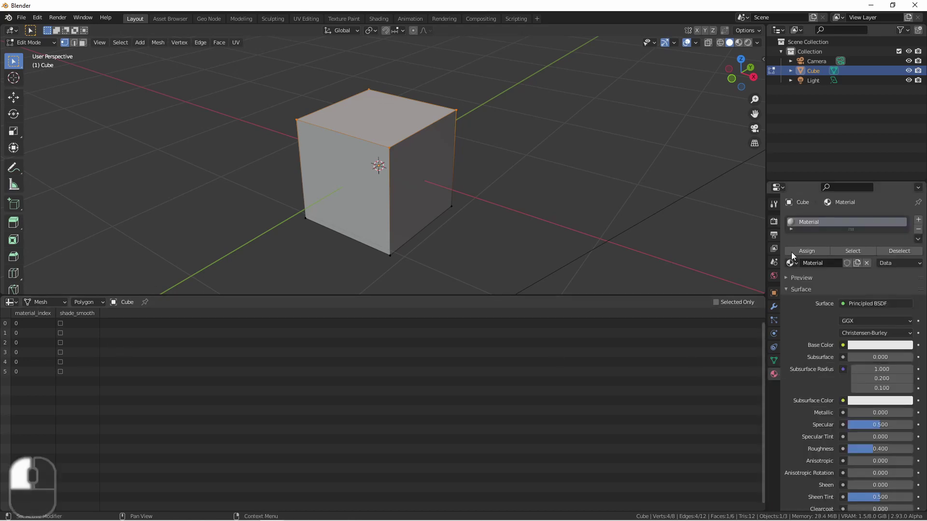
left_click(919, 220)
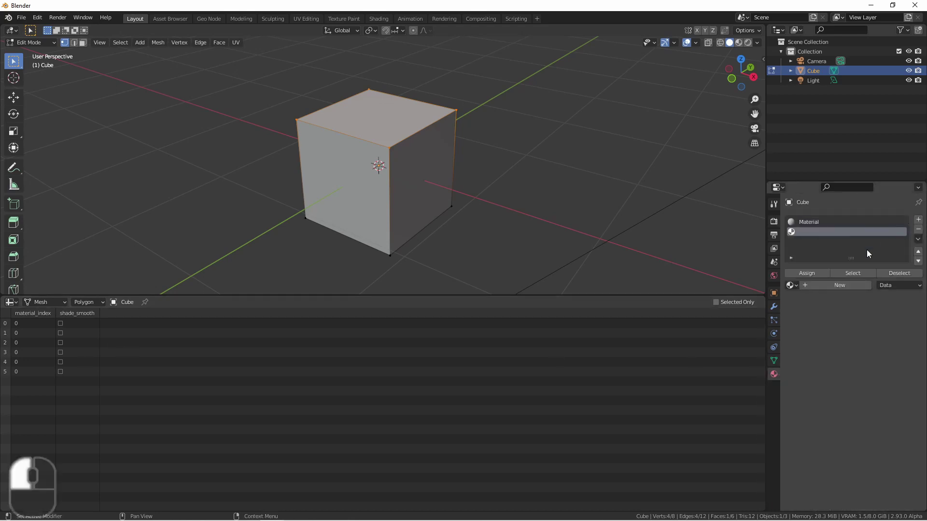
left_click(837, 286)
left_click(828, 222)
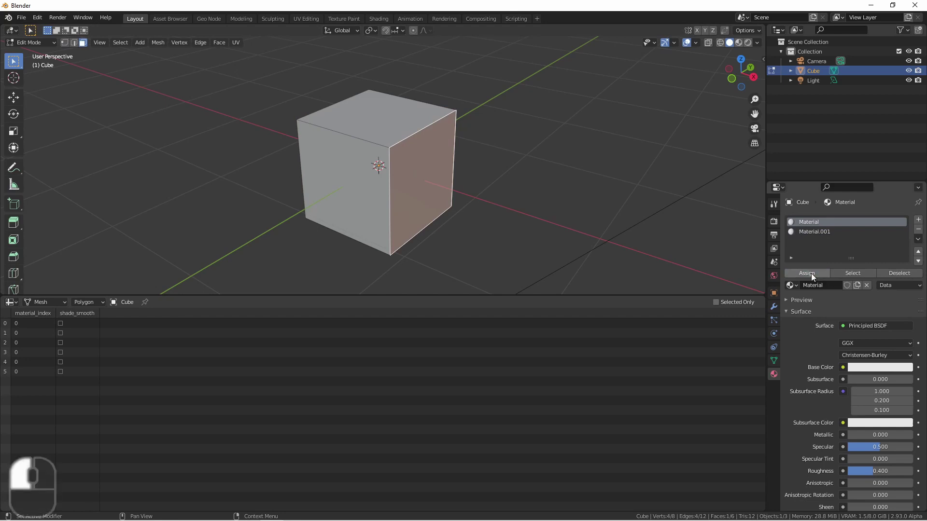
key("ctrl+z")
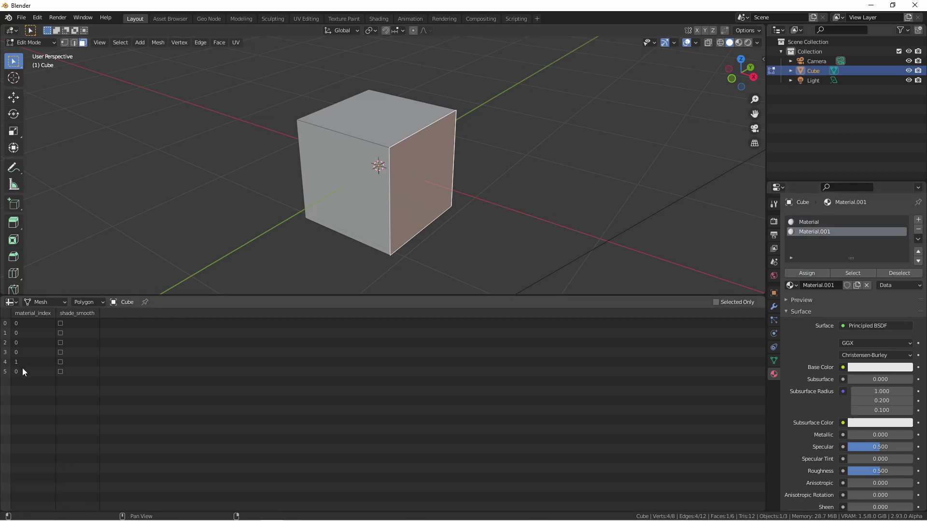
Step: Add the left face to the selection and shade both selected faces smooth
left_click(359, 186, "shift")
right_click(347, 166)
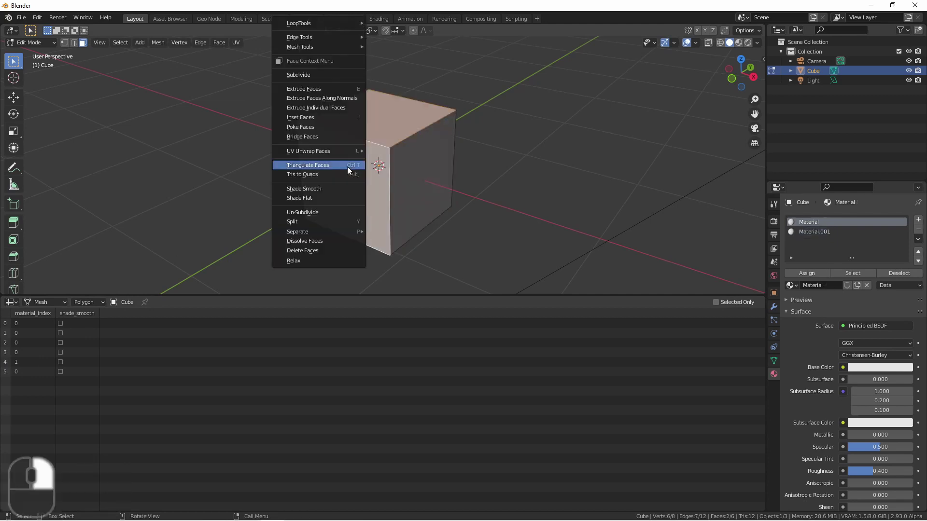
left_click(338, 190)
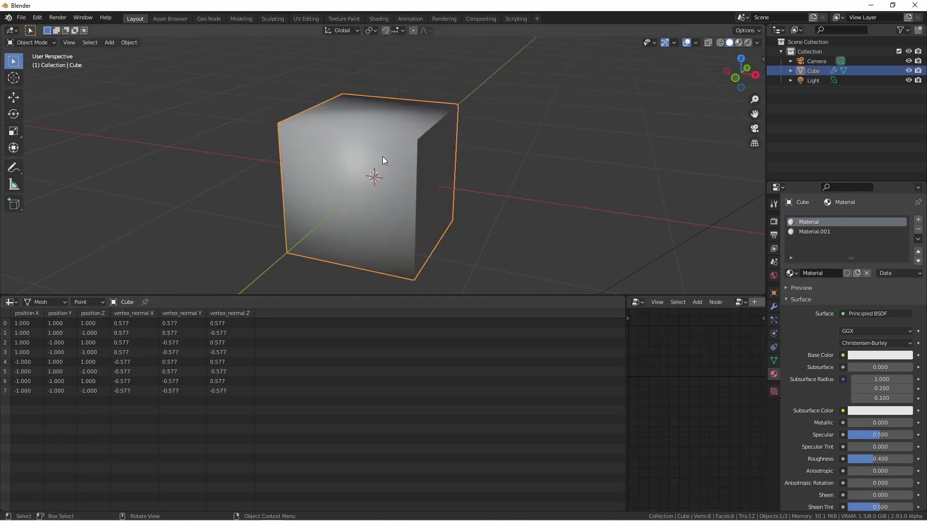
Step: In Edit Mode, create vertex group Group and assign vertex 2 at full weight
key("Tab")
left_click_drag(494, 193, 202, 82)
left_click(774, 360)
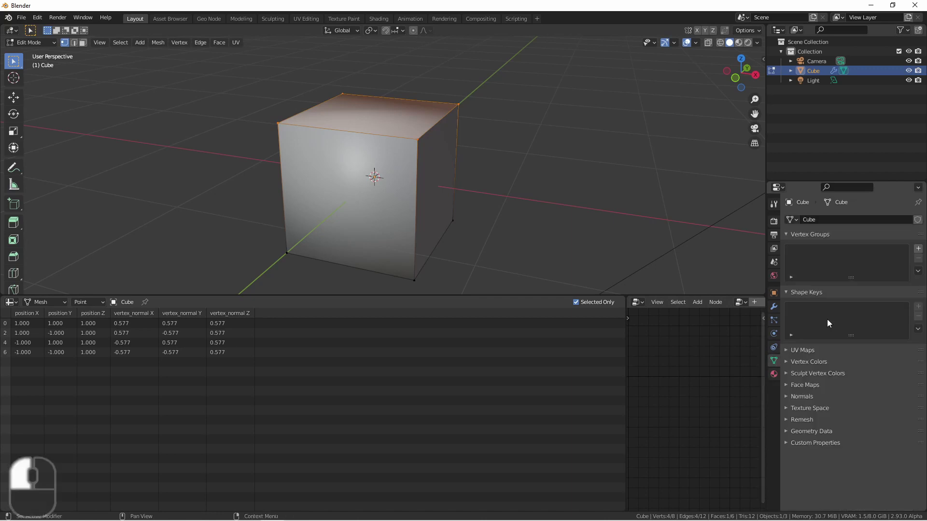
left_click(919, 249)
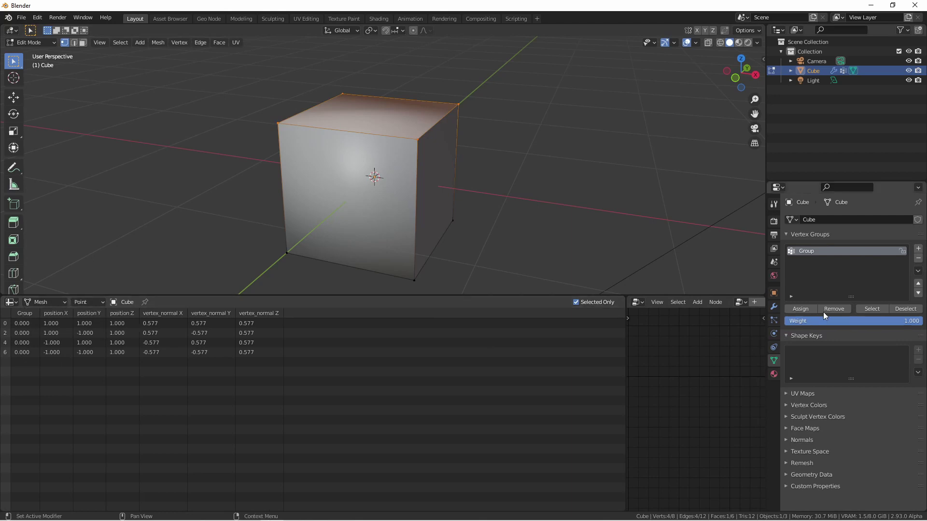
left_click(418, 140)
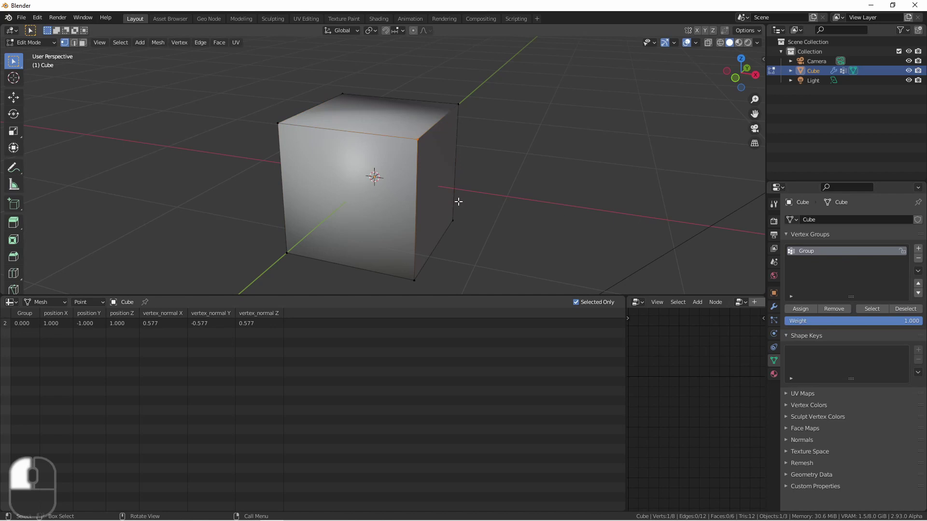
left_click(803, 309)
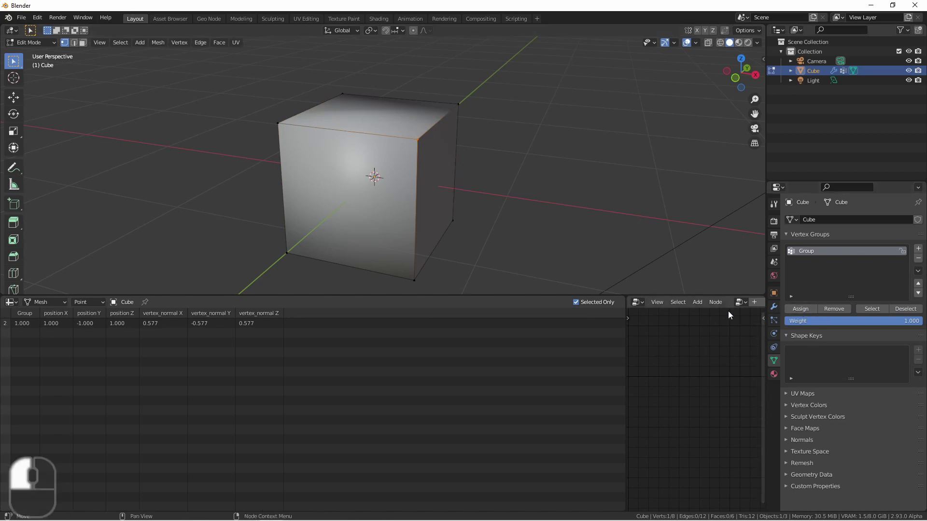
Step: List all vertices and assign vertices 1, 3 and 7 to Group at weight 0.656
left_click(576, 302)
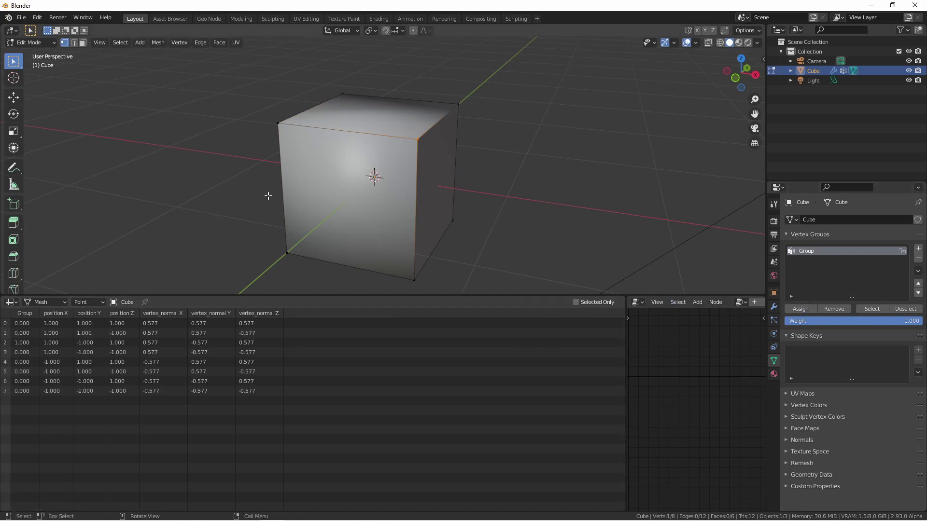
left_click_drag(224, 213, 521, 296)
left_click_drag(867, 321, 821, 321)
left_click(803, 307)
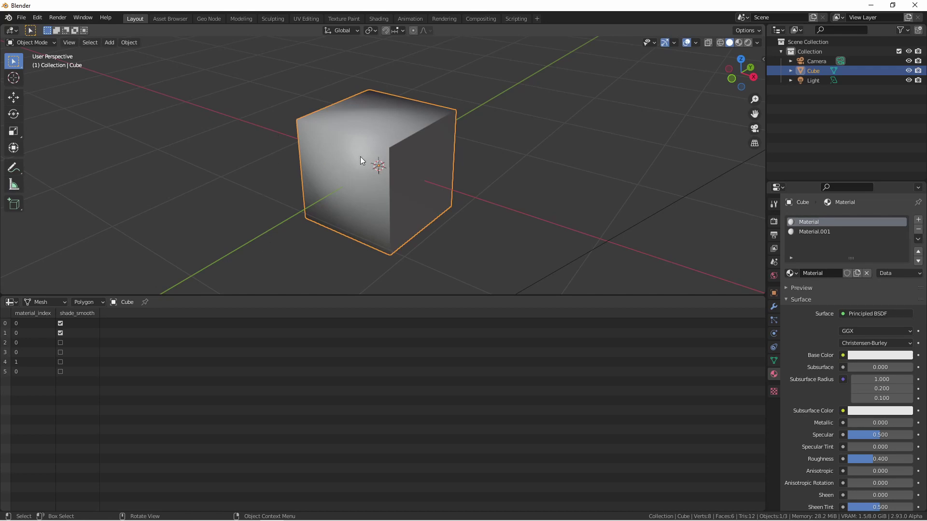
Step: Enter Edit Mode, show only selected rows, and add the right face to the selection
key("Tab")
left_click(425, 163)
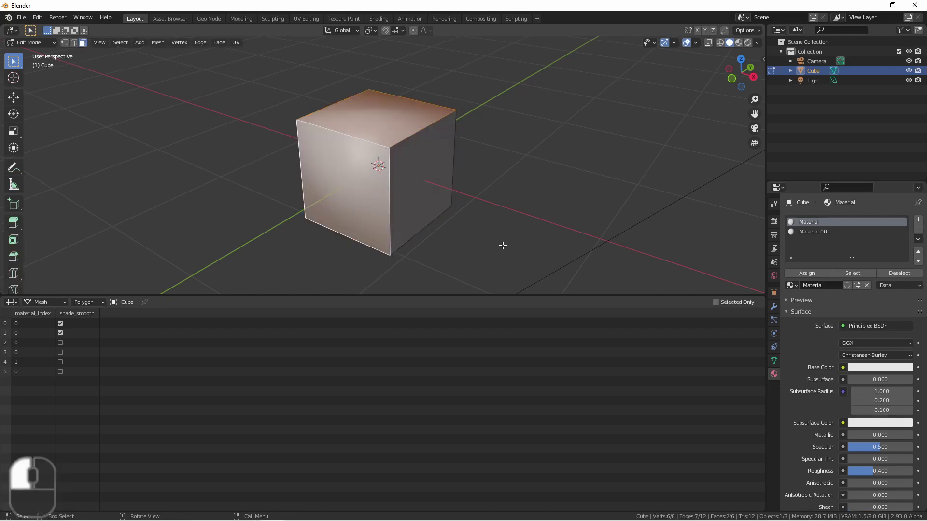
left_click(715, 302)
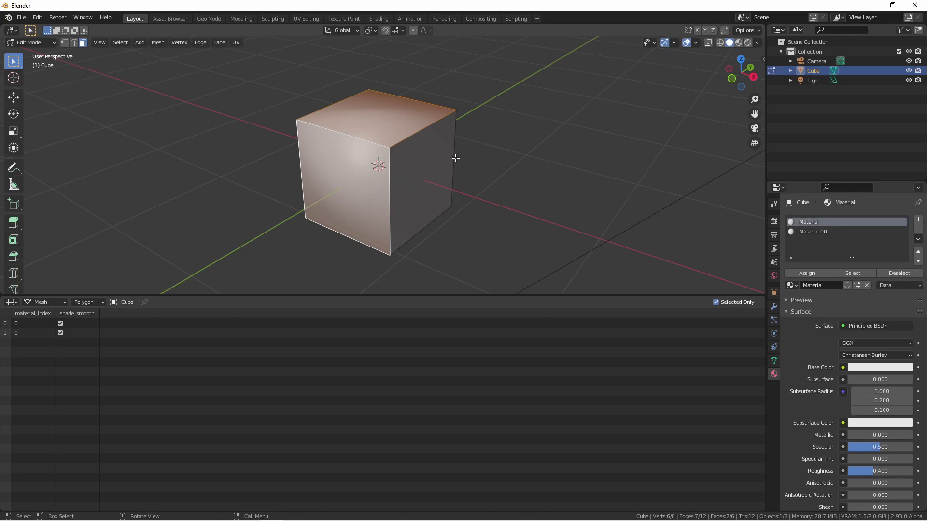
left_click(419, 165, "shift")
left_click(363, 162, "shift")
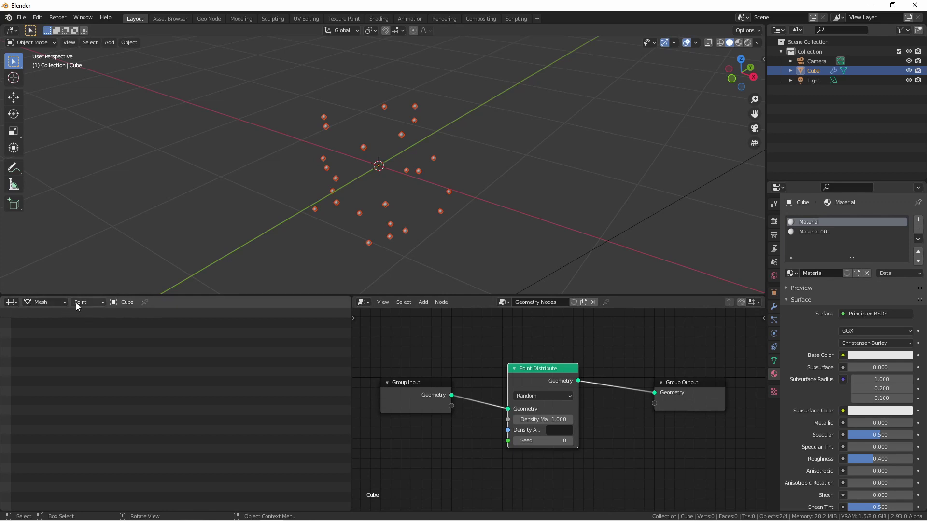
Step: Switch the spreadsheet from Mesh to Point Cloud and briefly widen it to inspect attribute columns
left_click(35, 303)
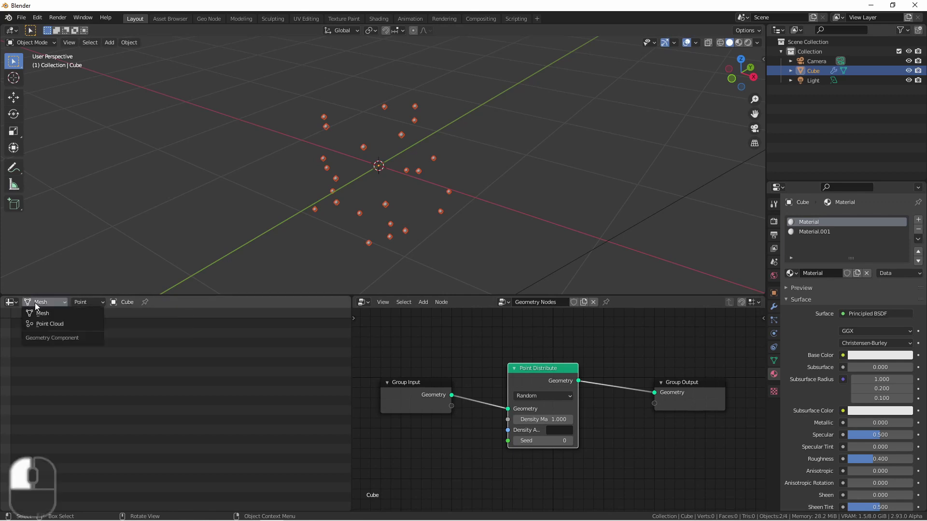
left_click(36, 324)
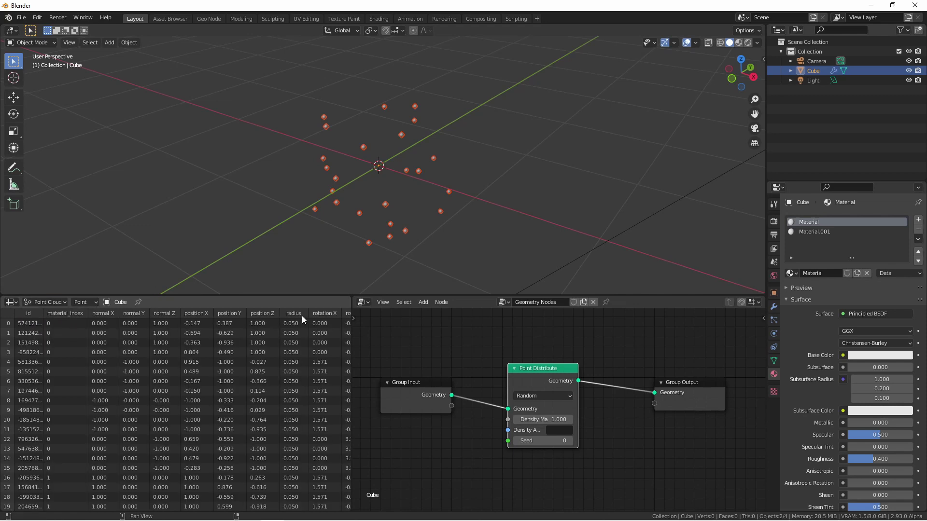
scroll(310, 381, "down", 2)
scroll(249, 393, "up", 2)
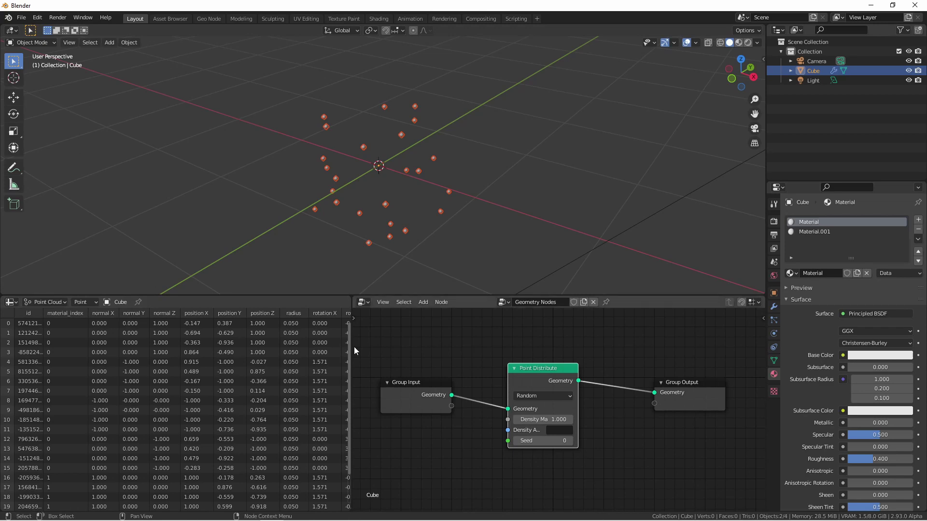
left_click_drag(354, 346, 551, 371)
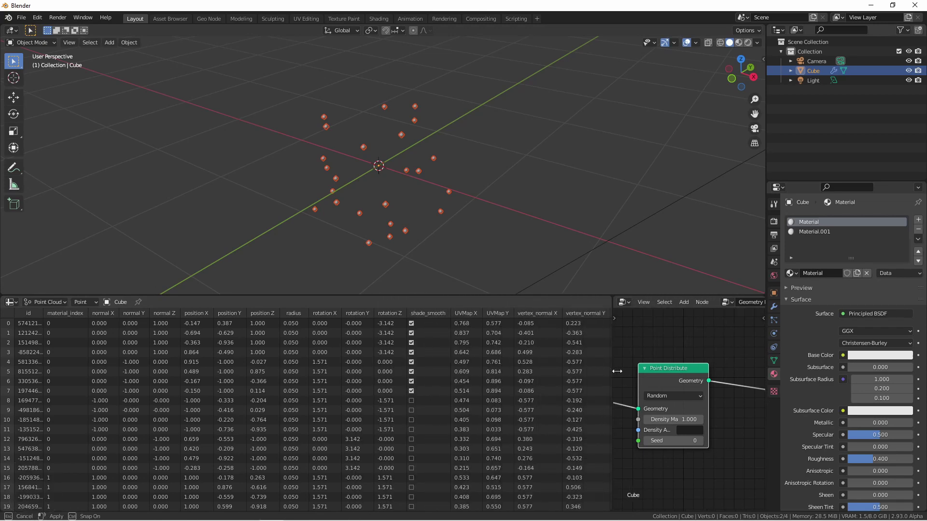
left_click_drag(617, 371, 340, 410)
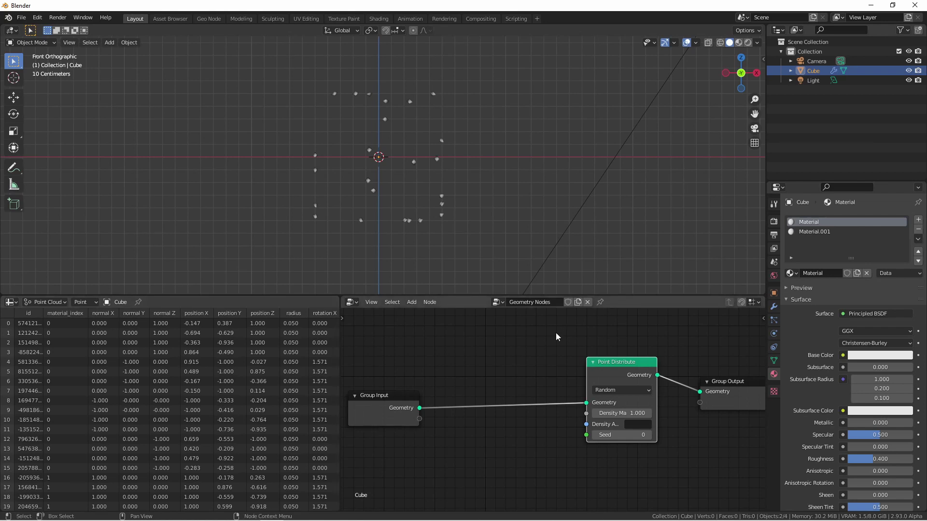
Step: Insert a Vector-type Attribute Randomize node between Group Input and Point Distribute
key("shift+a")
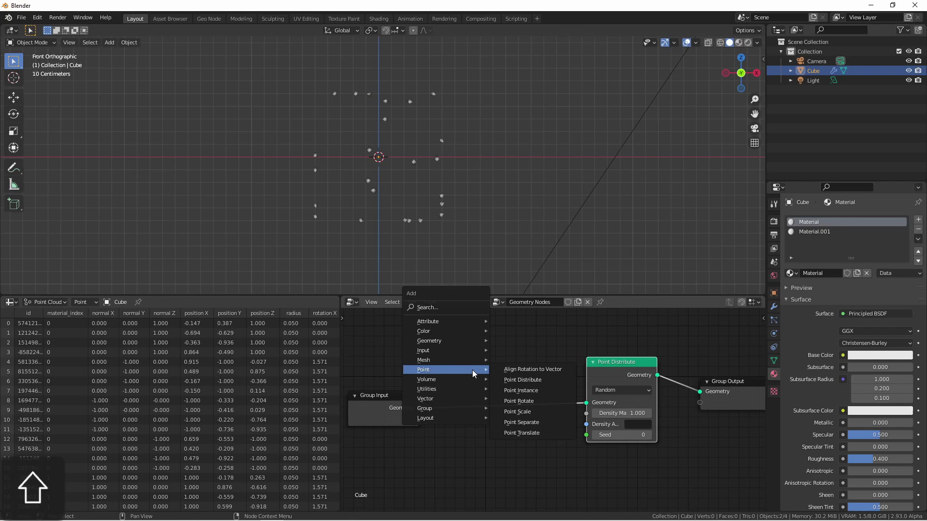
mouse_move(427, 321)
left_click(566, 399)
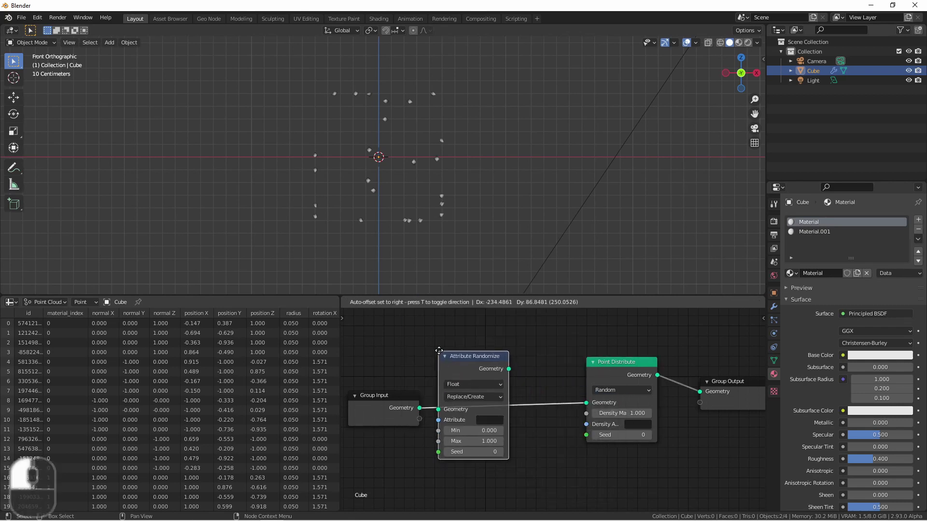
left_click(498, 382)
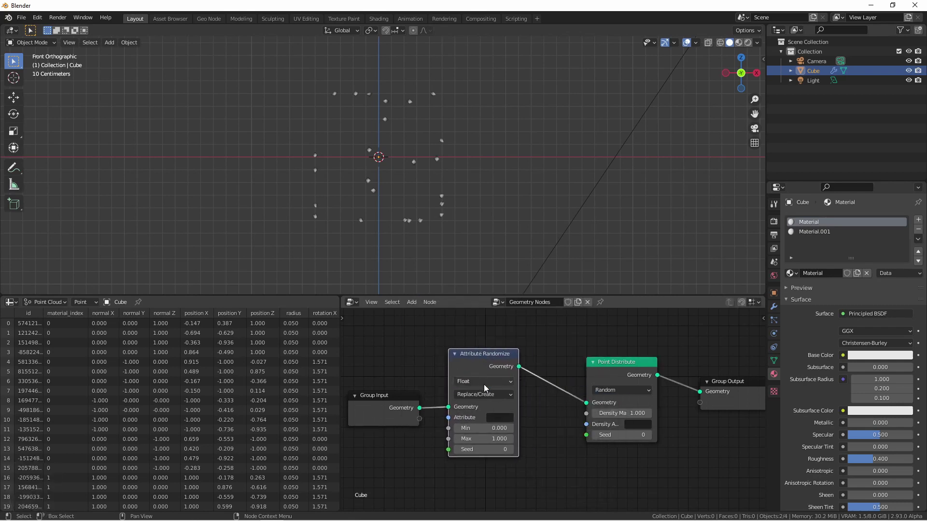
left_click(484, 386)
left_click(483, 396)
Step: Name the randomized attribute 'newattribute' and set Min X and Y to -4 and -3.5
left_click_drag(476, 347, 456, 326)
left_click(488, 396)
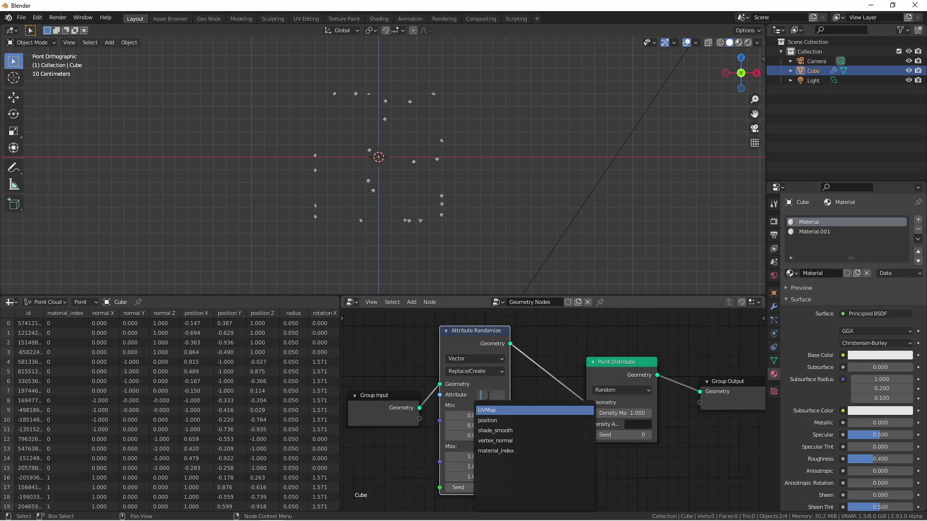
type("new")
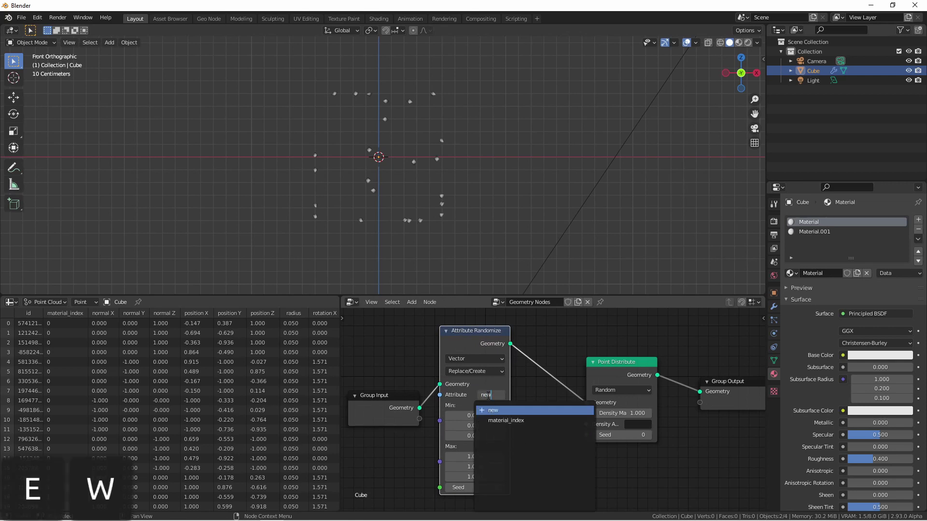
type("attribute")
key("Return")
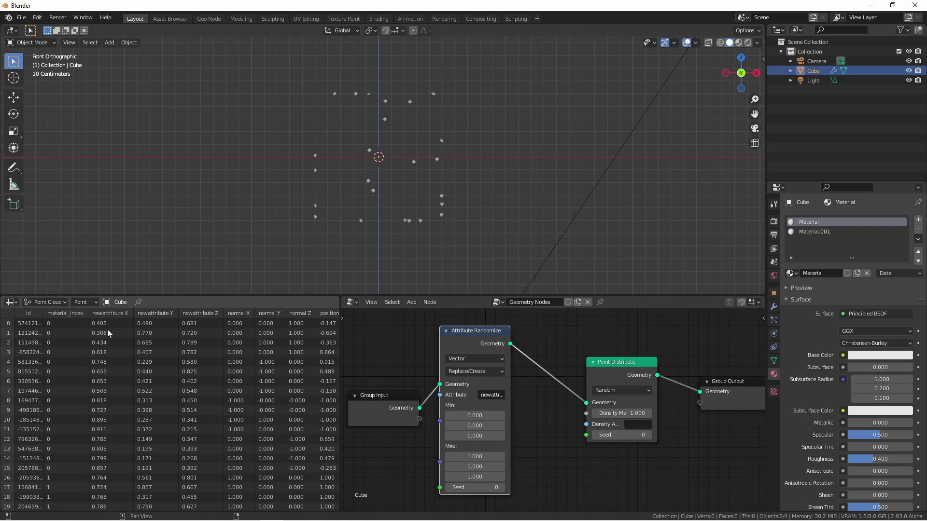
left_click_drag(478, 416, 502, 477)
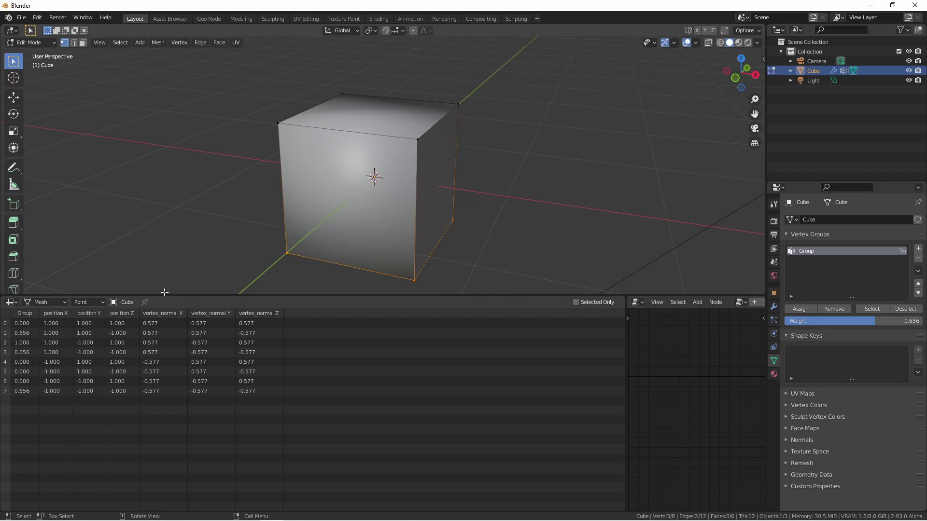
left_click(159, 354)
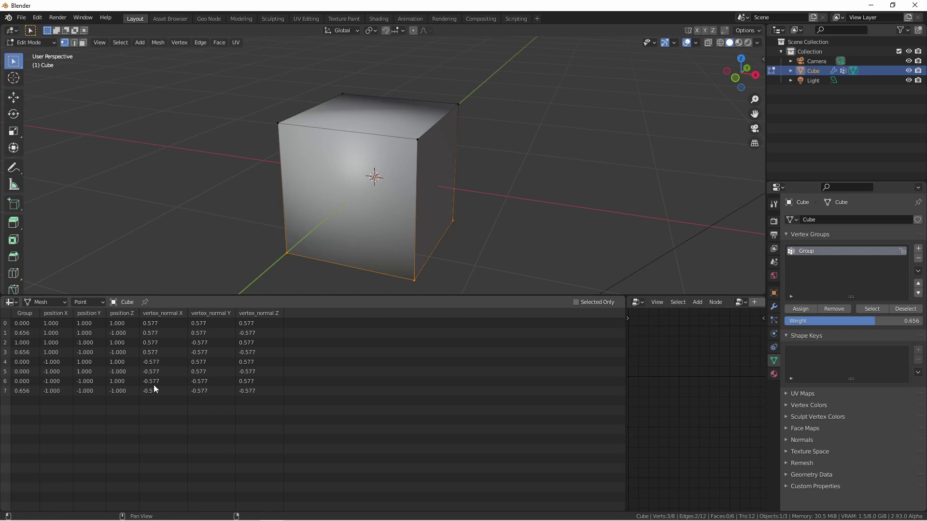